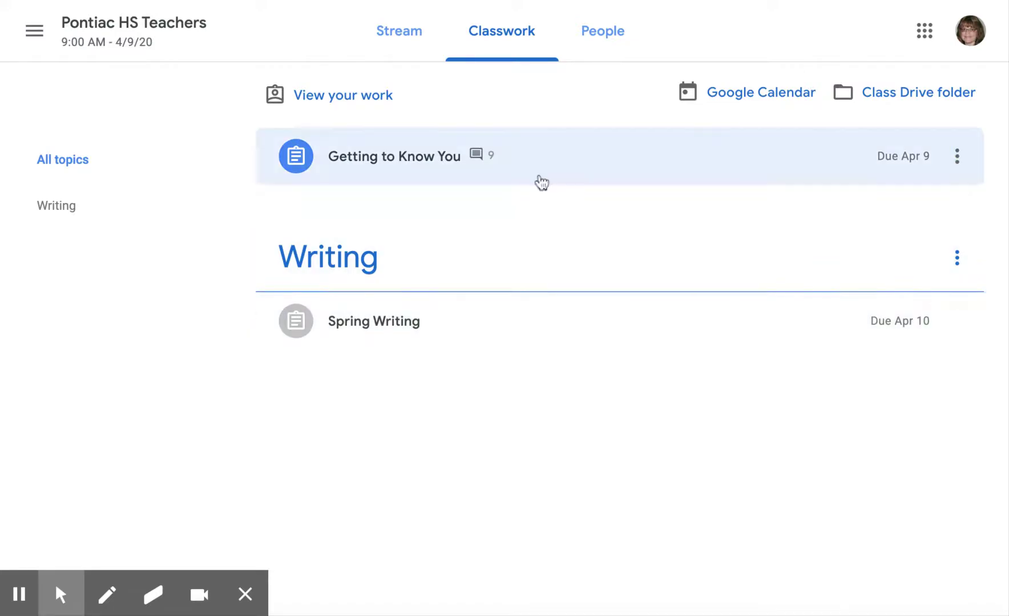
Step: Expand Getting to Know You to reveal its attached doc, nine comments and Missing status
left_click(396, 157)
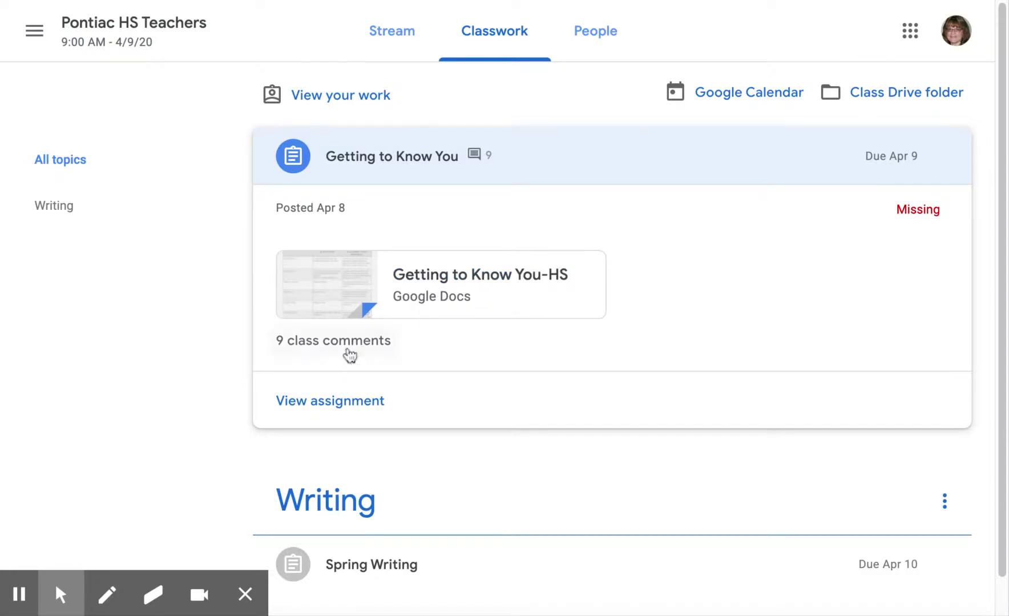
Step: Open the full page for the Getting to Know You assignment
left_click(334, 407)
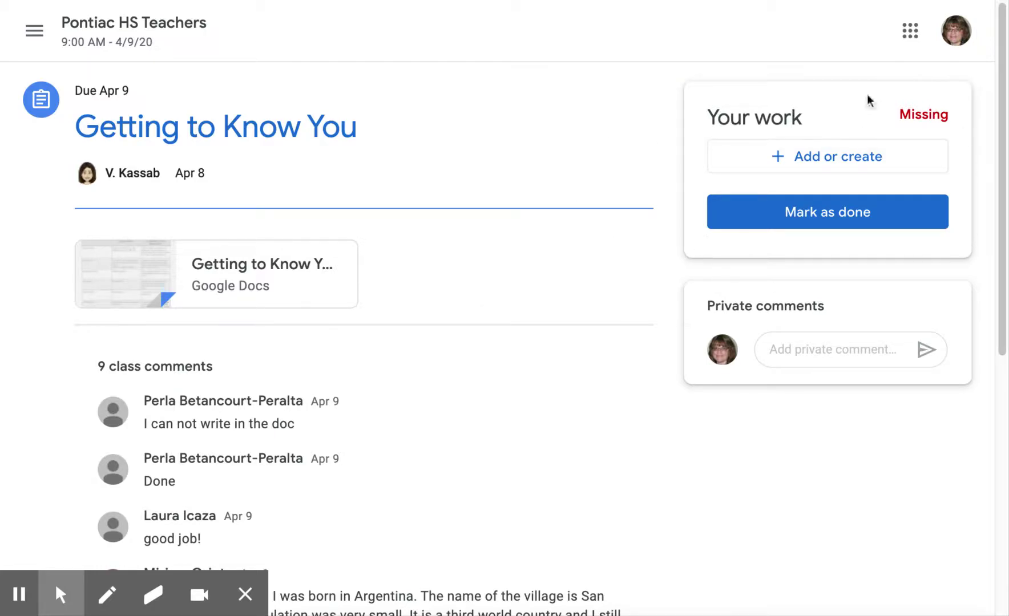
Step: Mark Getting to Know You as done without attaching any work
left_click(819, 213)
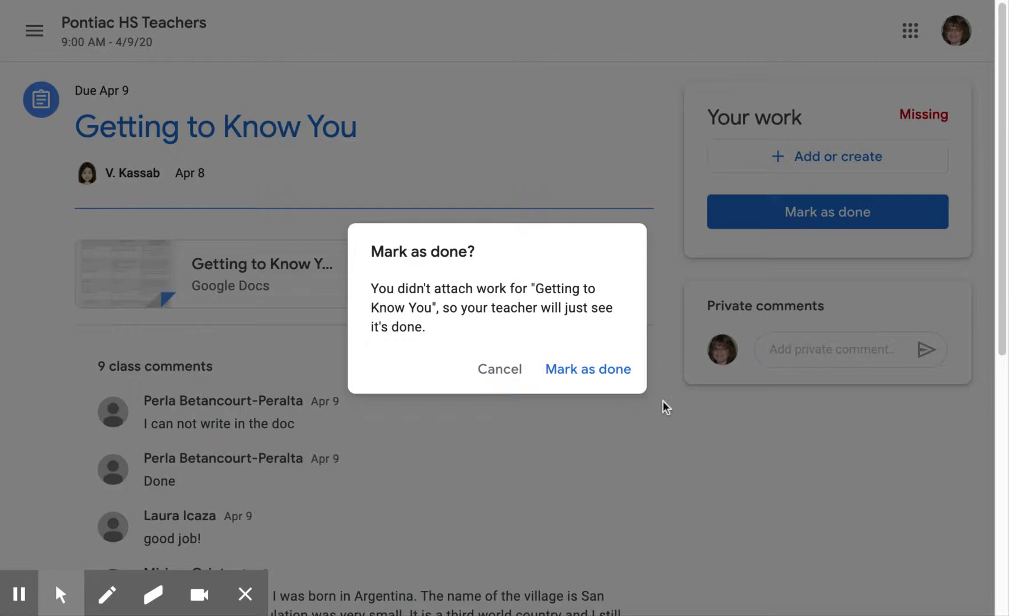
left_click(592, 372)
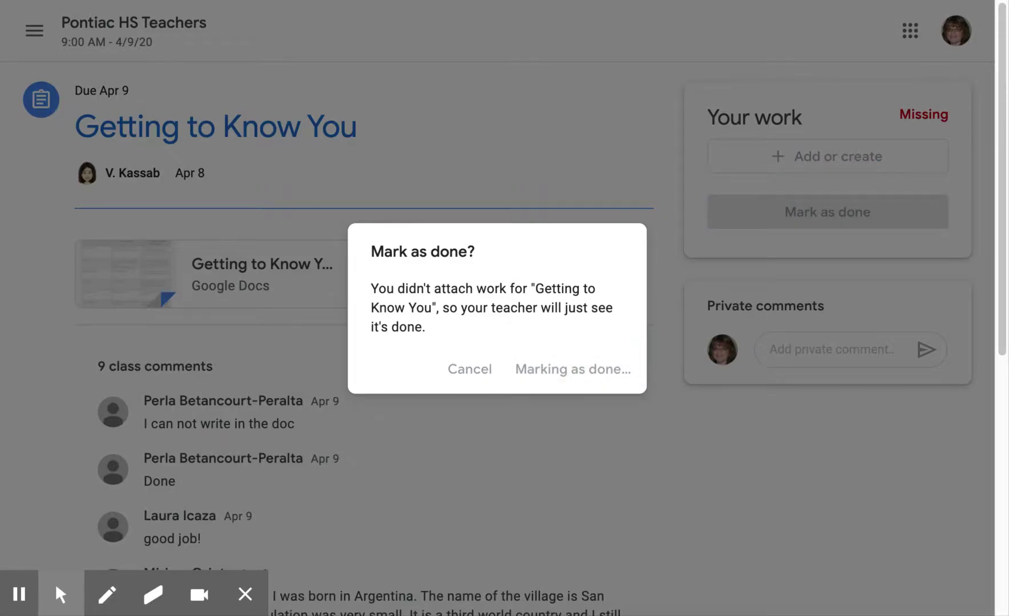